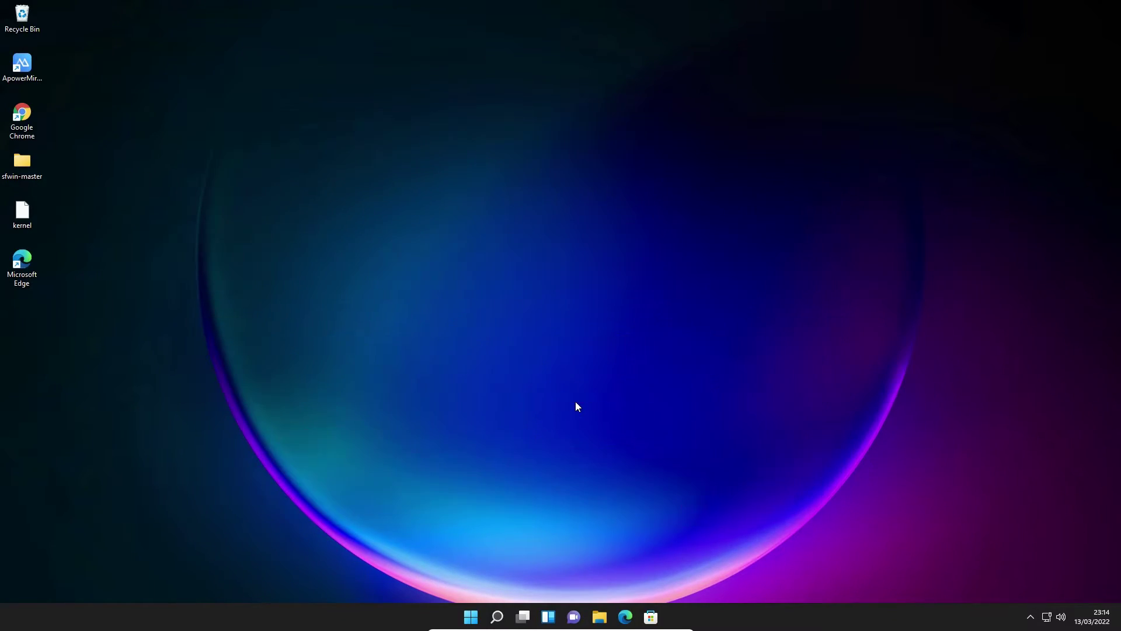
Step: Search 'con' from the Start menu and open Control Panel from the results
{"action": "left_click", "coordinate": [470, 614]}
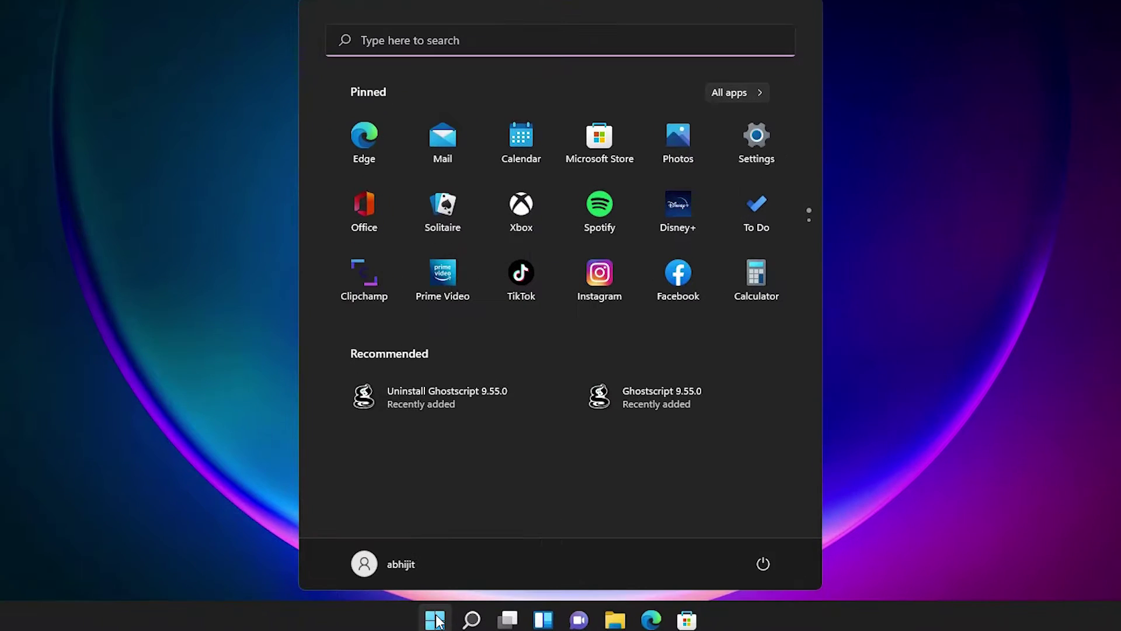
{"action": "type", "text": "control Panel"}
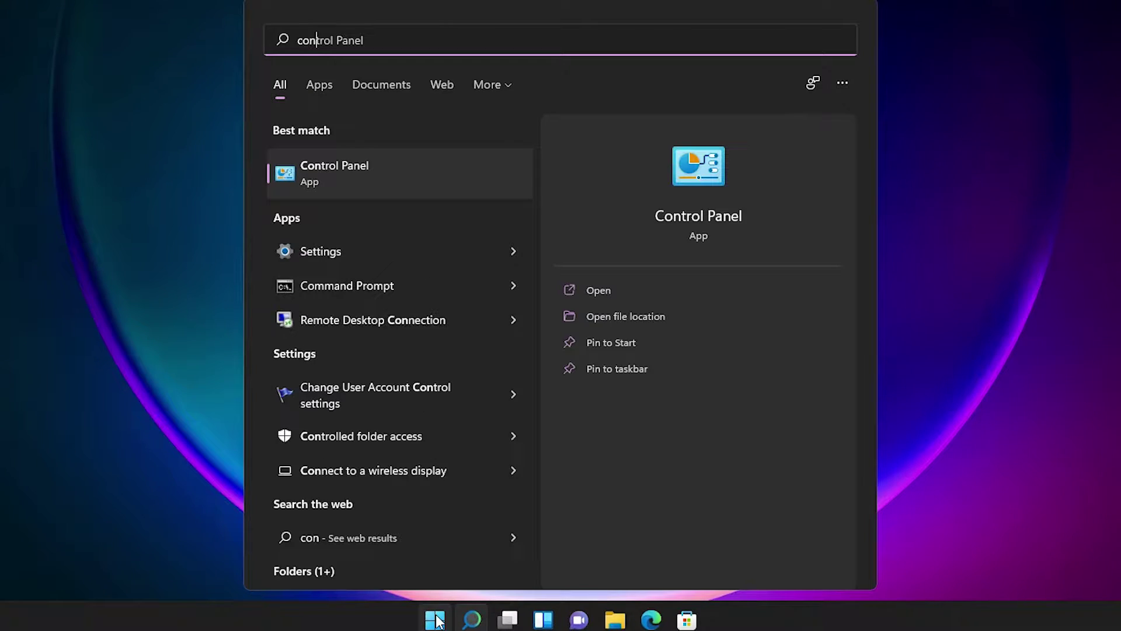
{"action": "left_click", "coordinate": [350, 173]}
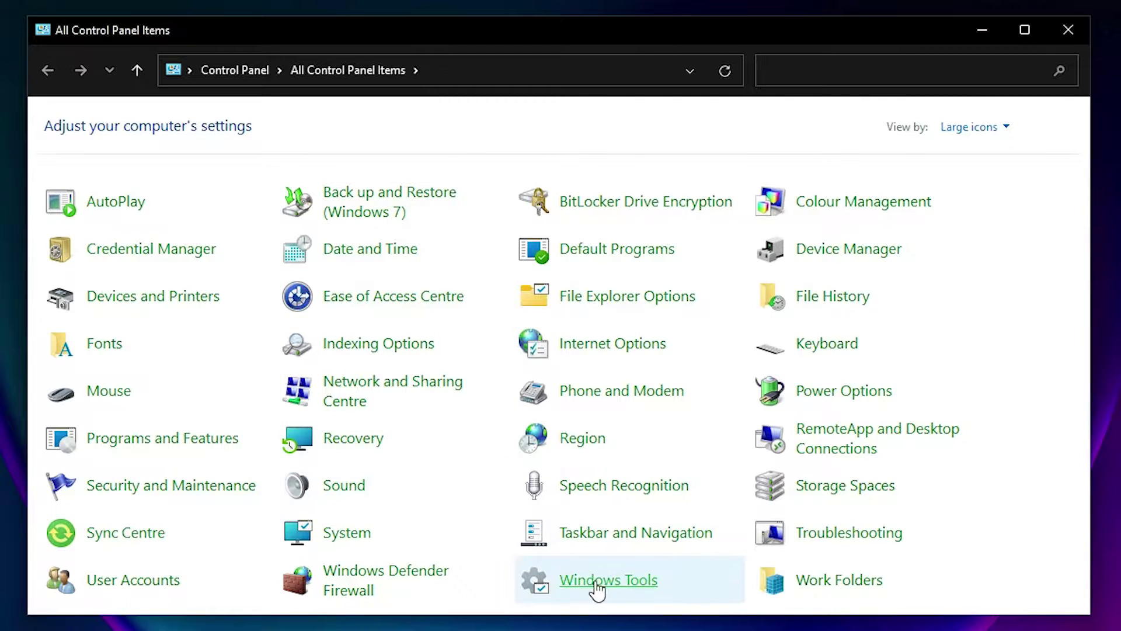
Step: Launch Computer Management from Windows Tools, minimize the other windows, and centre it on screen
{"action": "left_click", "coordinate": [623, 595]}
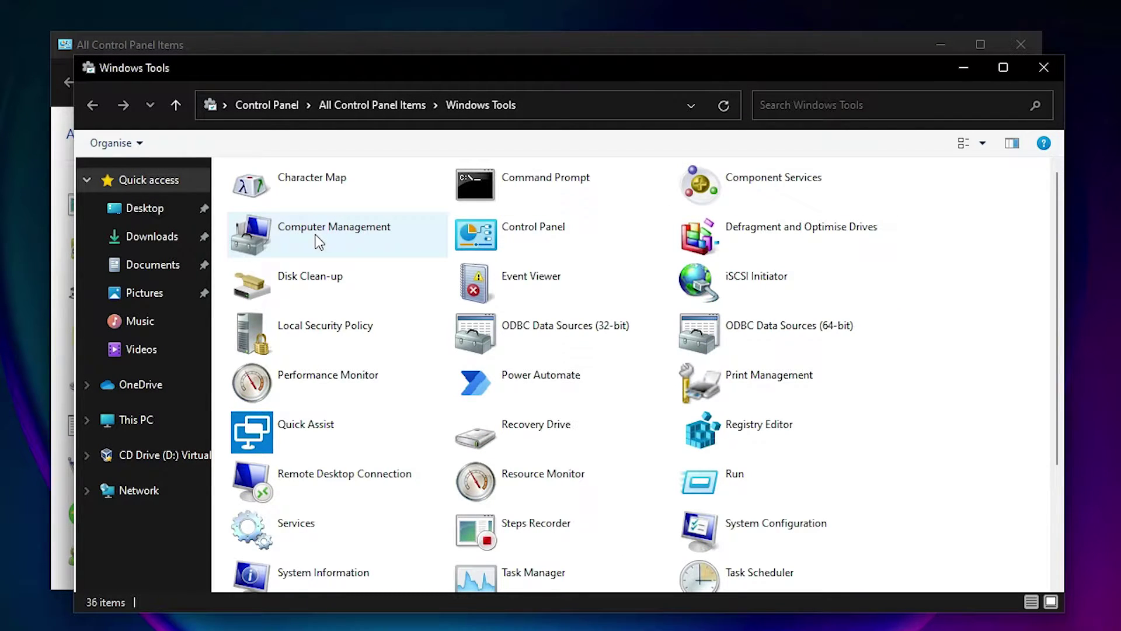
{"action": "left_click", "coordinate": [319, 241]}
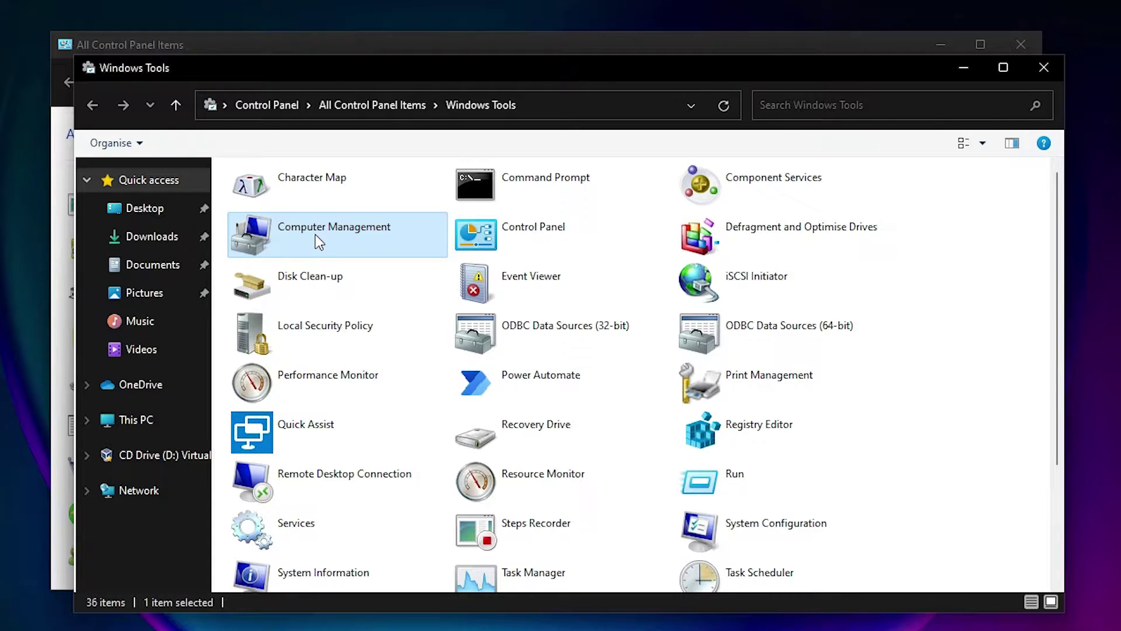
{"action": "left_click", "coordinate": [950, 70]}
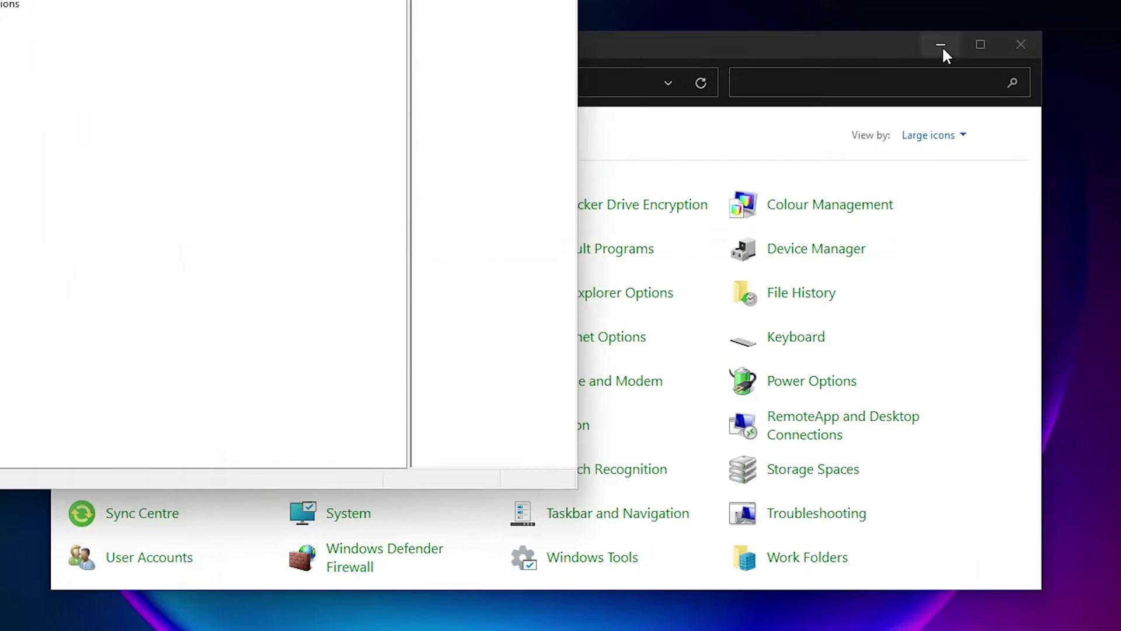
{"action": "left_click", "coordinate": [941, 46]}
{"action": "left_click_drag", "start_coordinate": [368, 35], "coordinate": [644, 123]}
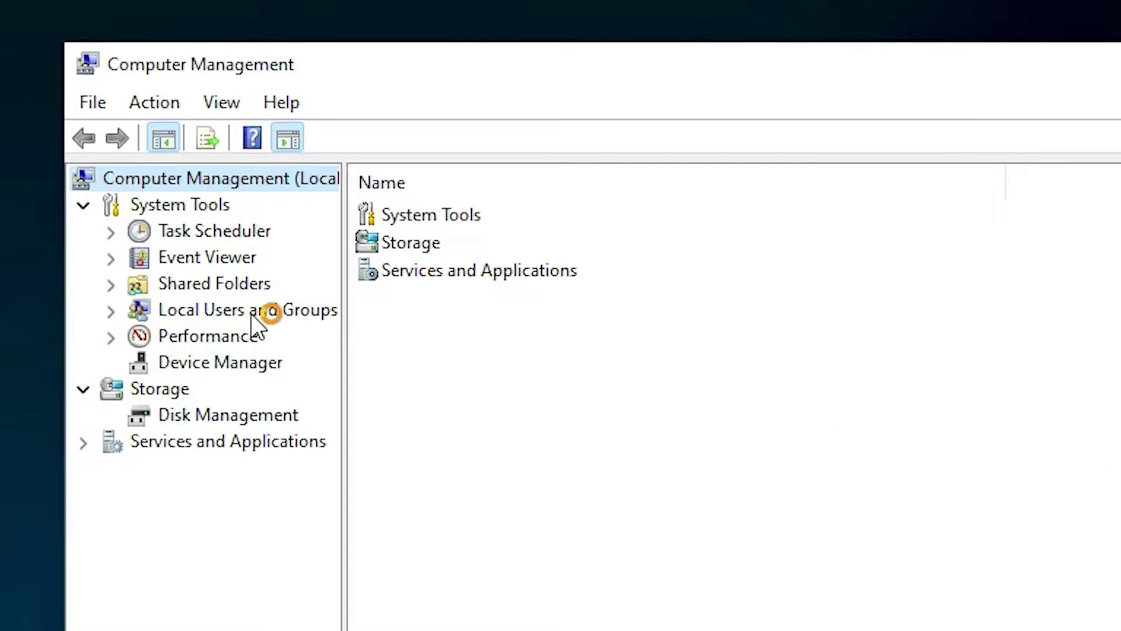
Step: Expand Local Users and Groups, list the Users folder, and bring up its context menu
{"action": "left_click", "coordinate": [111, 312]}
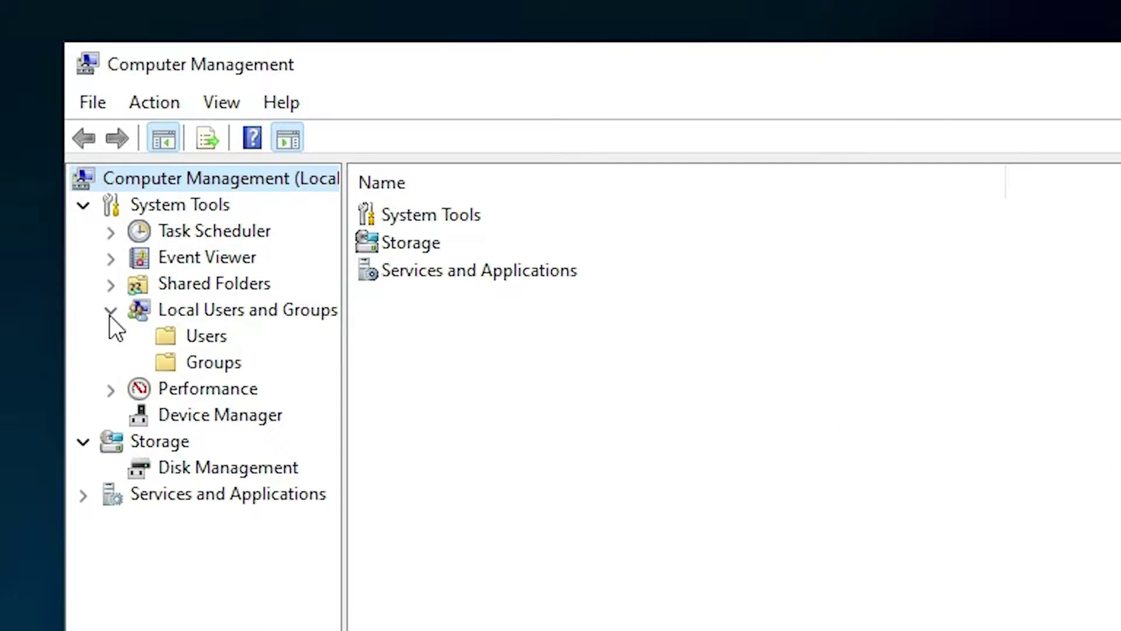
{"action": "left_click", "coordinate": [200, 334]}
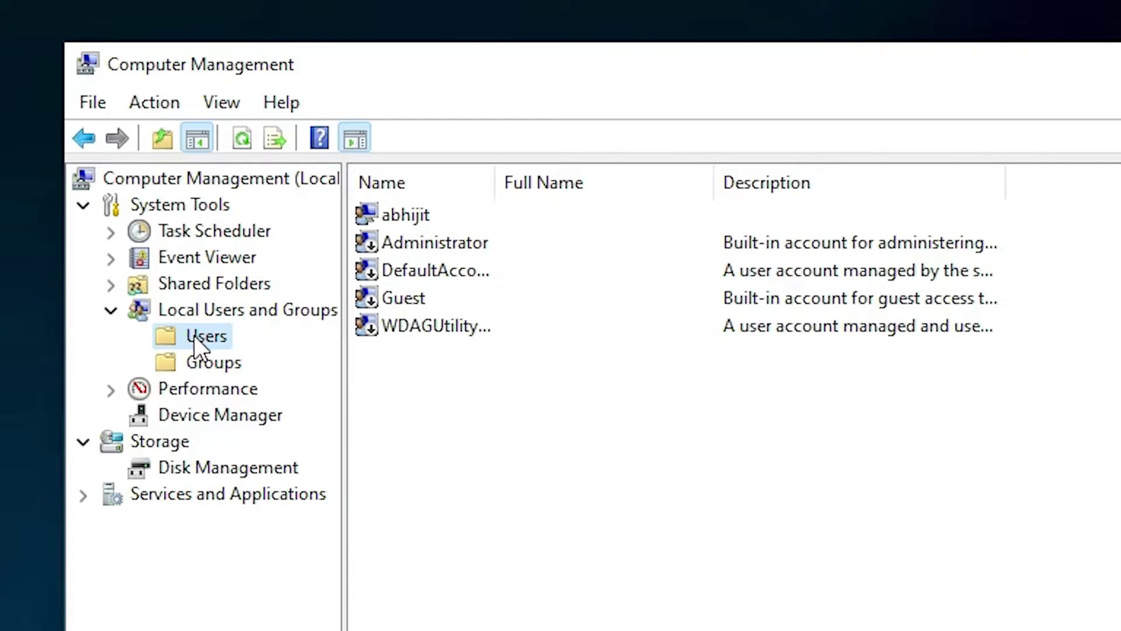
{"action": "right_click", "coordinate": [193, 335]}
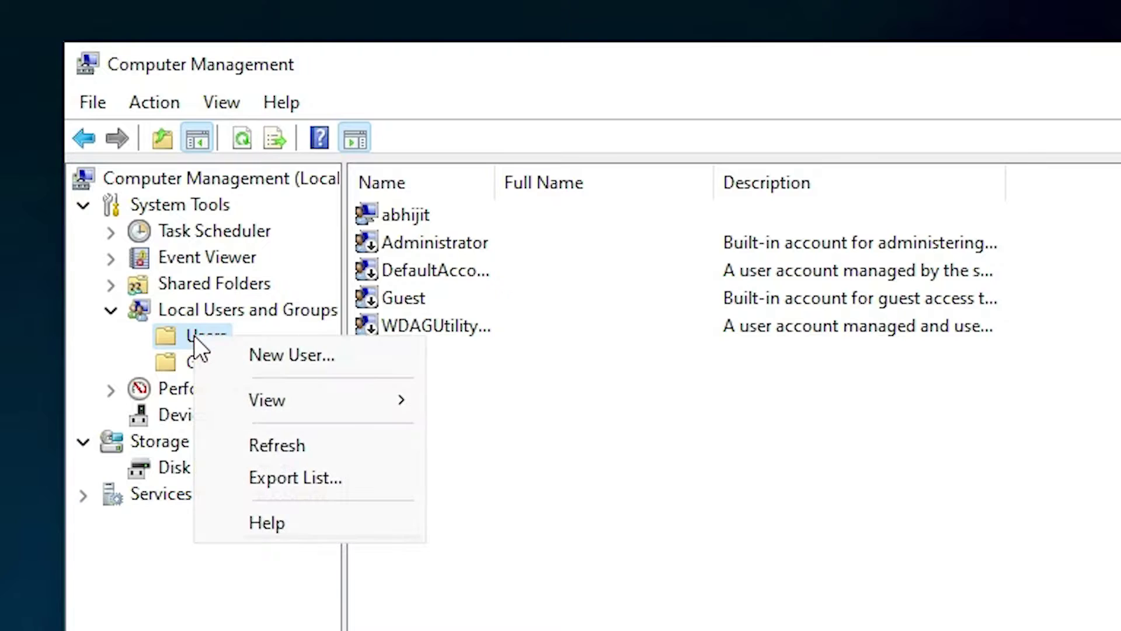
Step: Start a new user homeadmin with full name Home, description Admin, and a confirmed password
{"action": "left_click", "coordinate": [276, 352]}
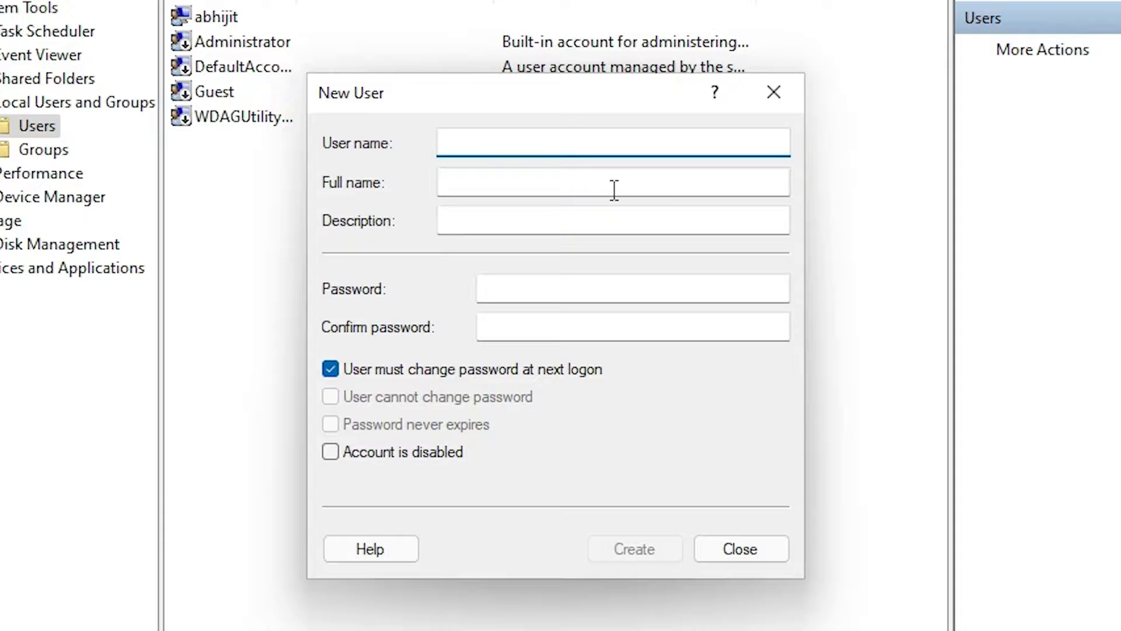
{"action": "type", "text": "homeadmin"}
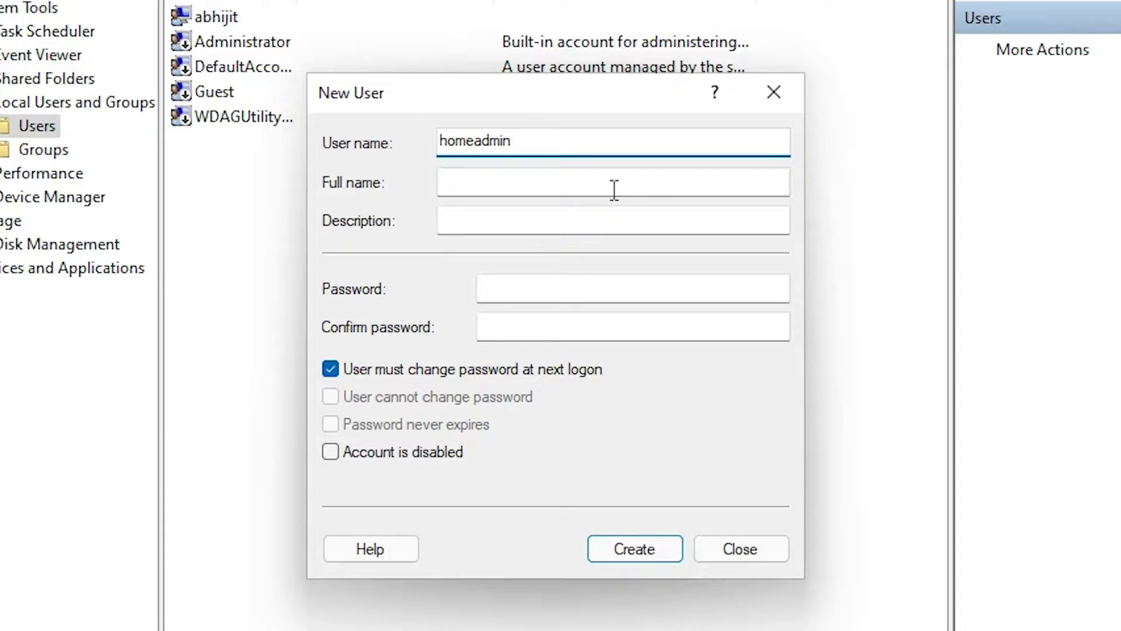
{"action": "left_click", "coordinate": [535, 180]}
{"action": "type", "text": "H"}
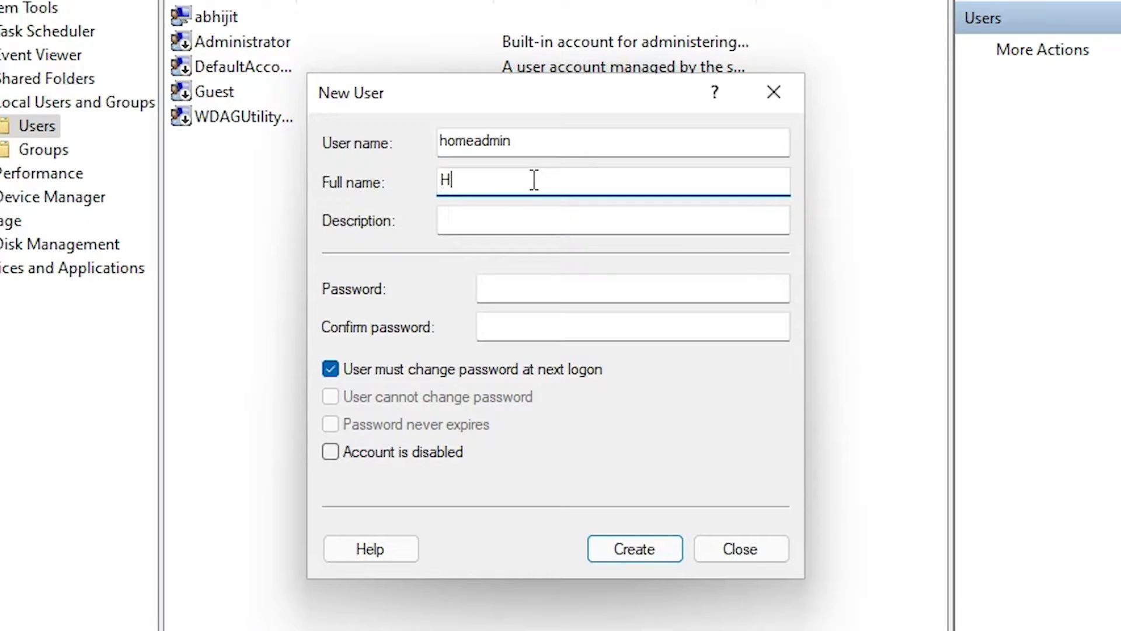
{"action": "type", "text": "ome"}
{"action": "left_click", "coordinate": [493, 216]}
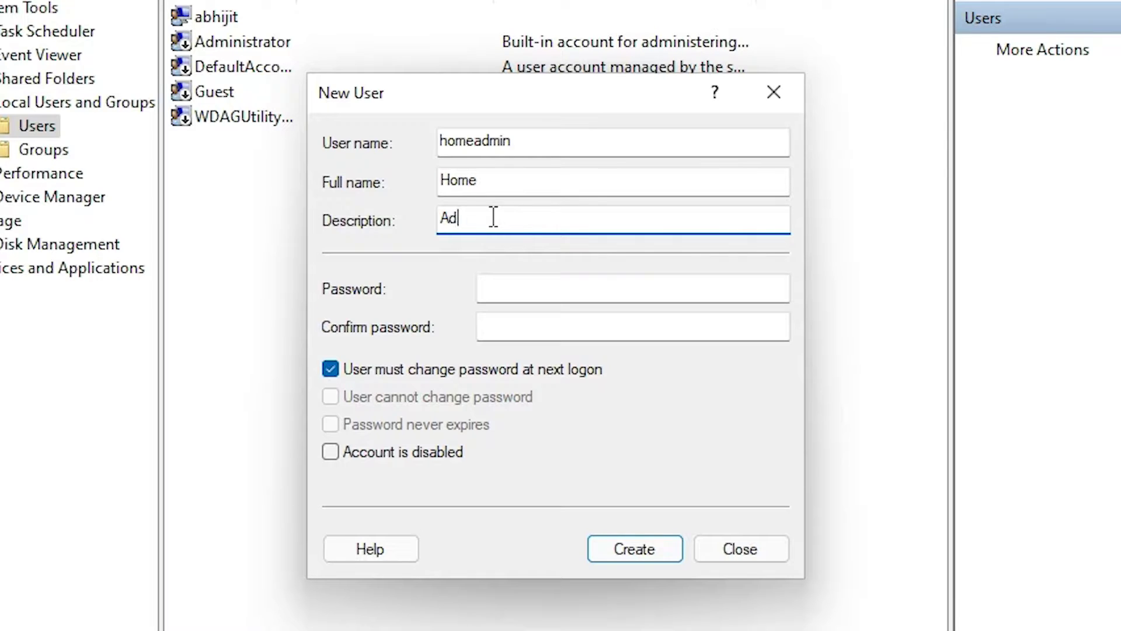
{"action": "left_click", "coordinate": [530, 286]}
{"action": "type", "text": "123"}
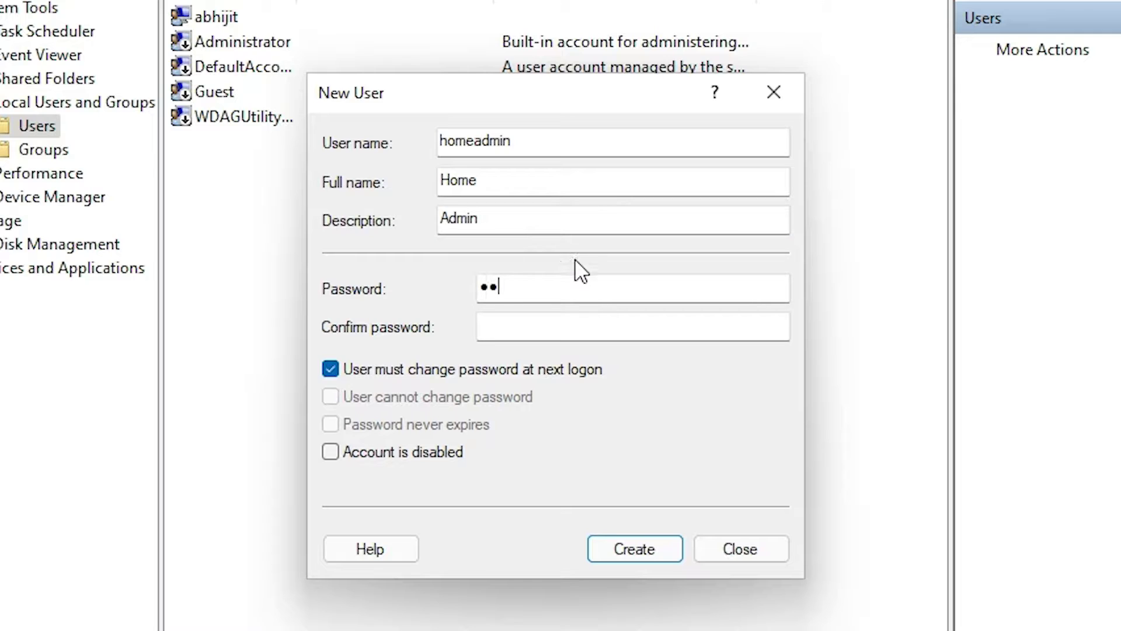
{"action": "left_click", "coordinate": [541, 327]}
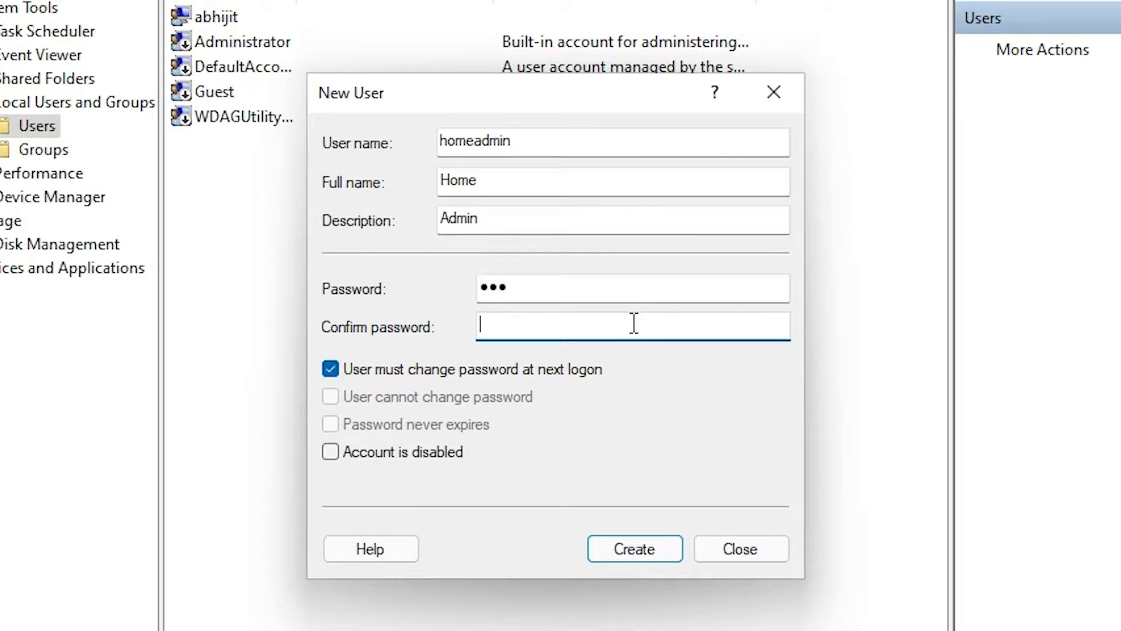
{"action": "type", "text": "123"}
Step: Untick 'must change password at next logon', tick 'user cannot change password', and create homeadmin
{"action": "left_click", "coordinate": [329, 369]}
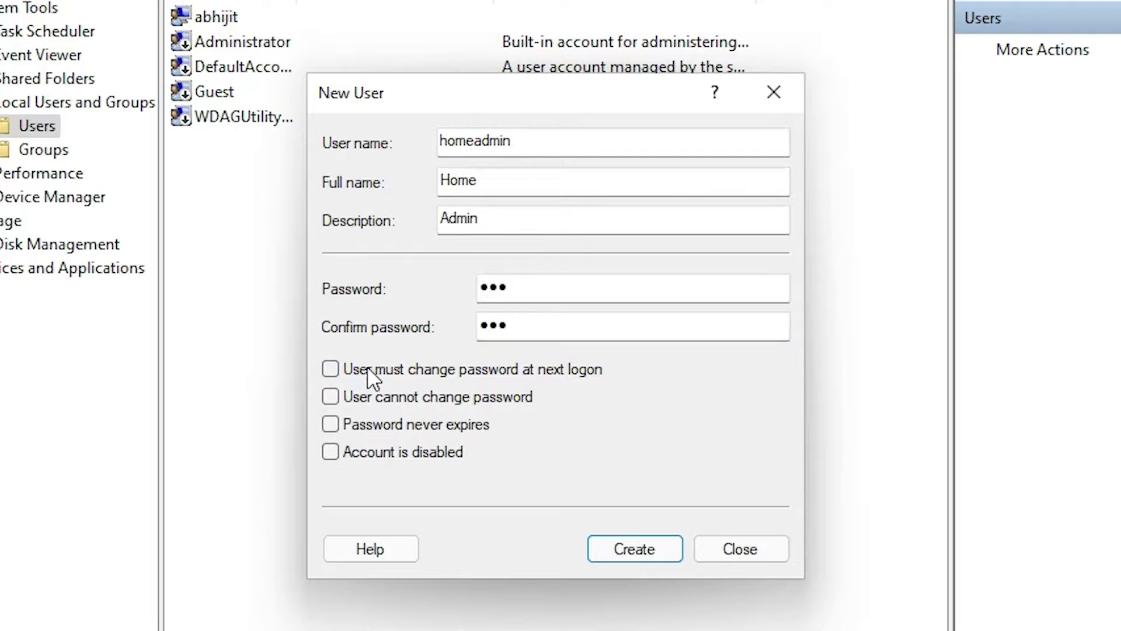
{"action": "left_click", "coordinate": [328, 397]}
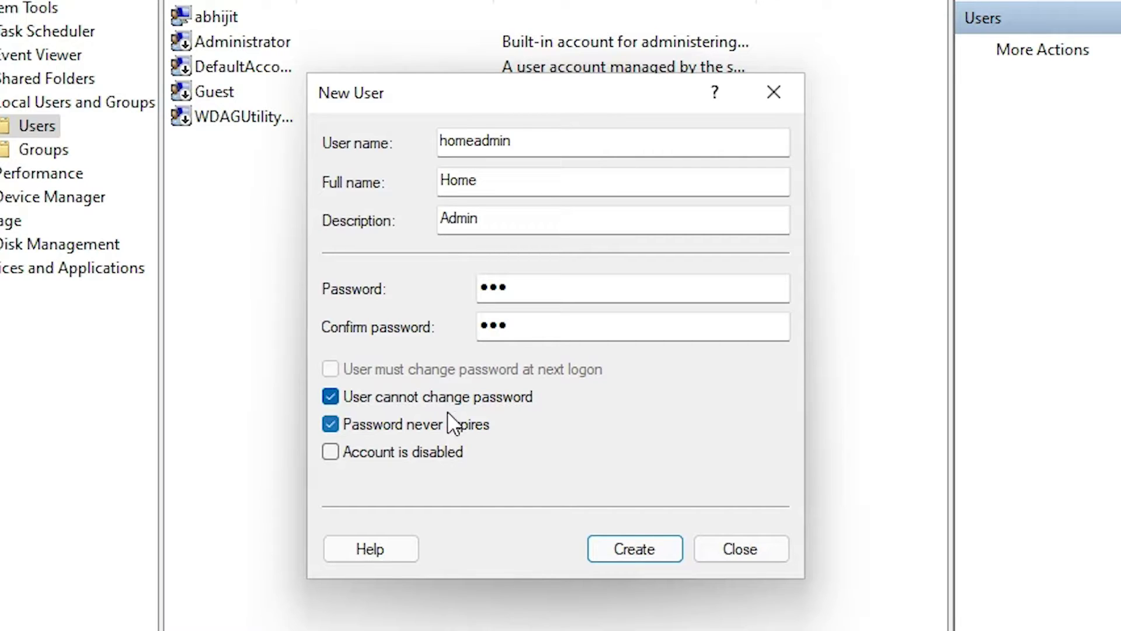
{"action": "left_click", "coordinate": [653, 550]}
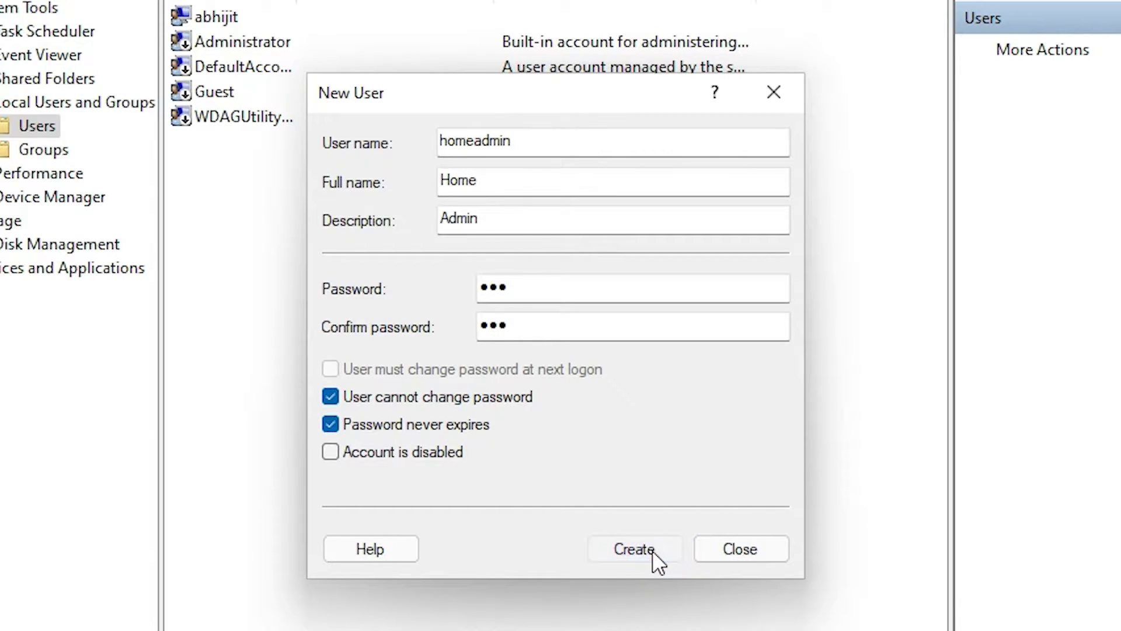
Step: Close the New User form, view homeadmin's Member Of groups (Users), and begin adding a group
{"action": "left_click", "coordinate": [741, 553]}
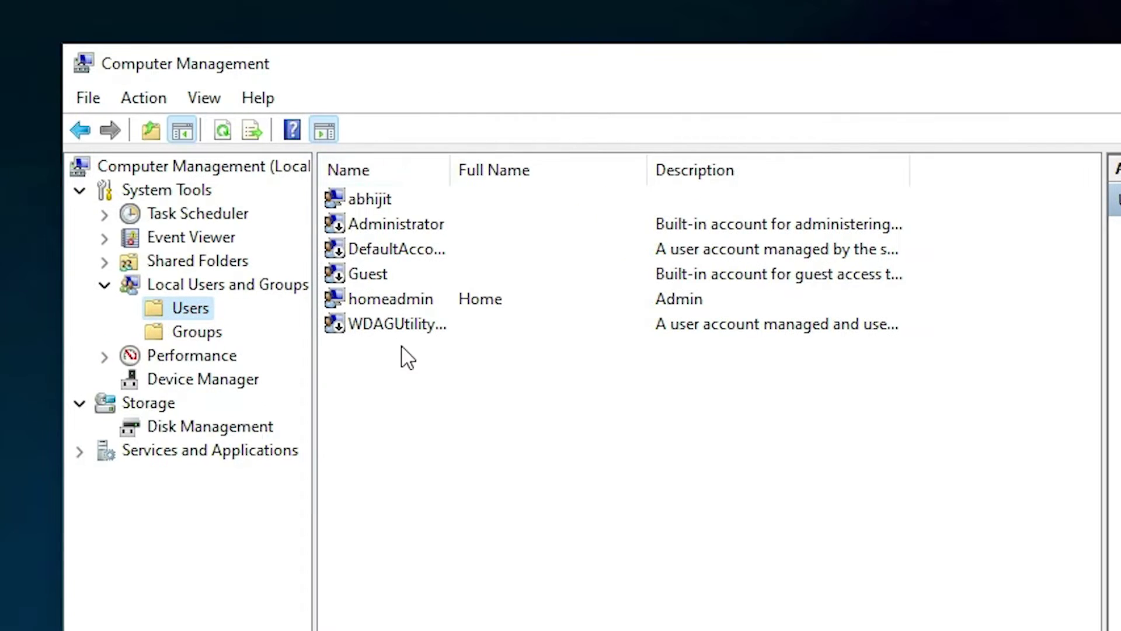
{"action": "right_click", "coordinate": [394, 299]}
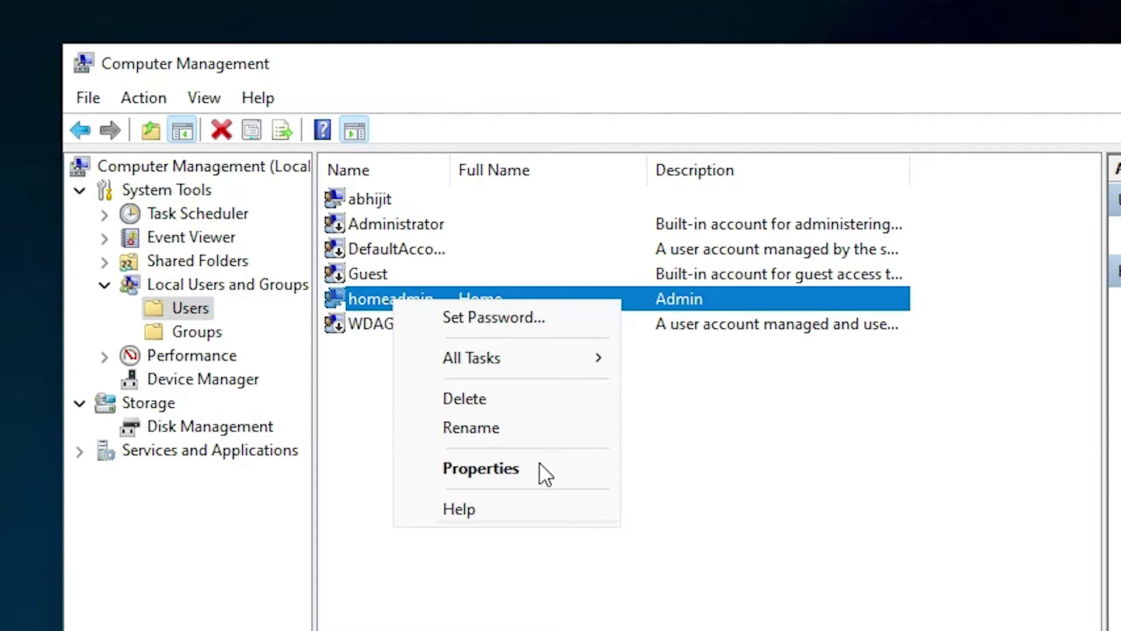
{"action": "left_click", "coordinate": [535, 472]}
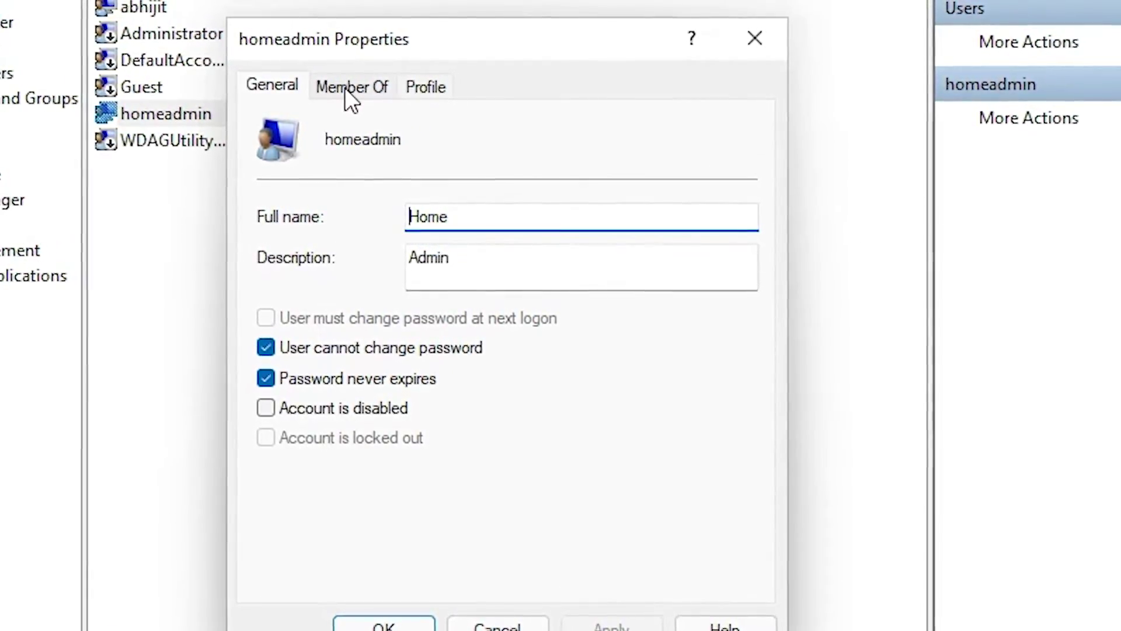
{"action": "left_click", "coordinate": [347, 89]}
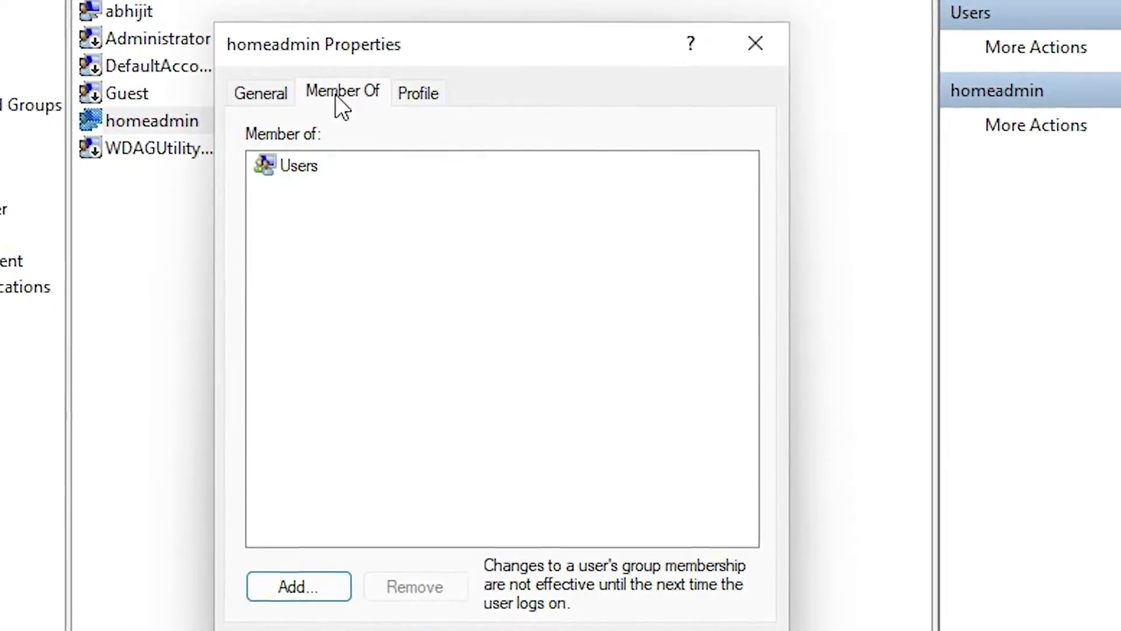
{"action": "left_click", "coordinate": [296, 171]}
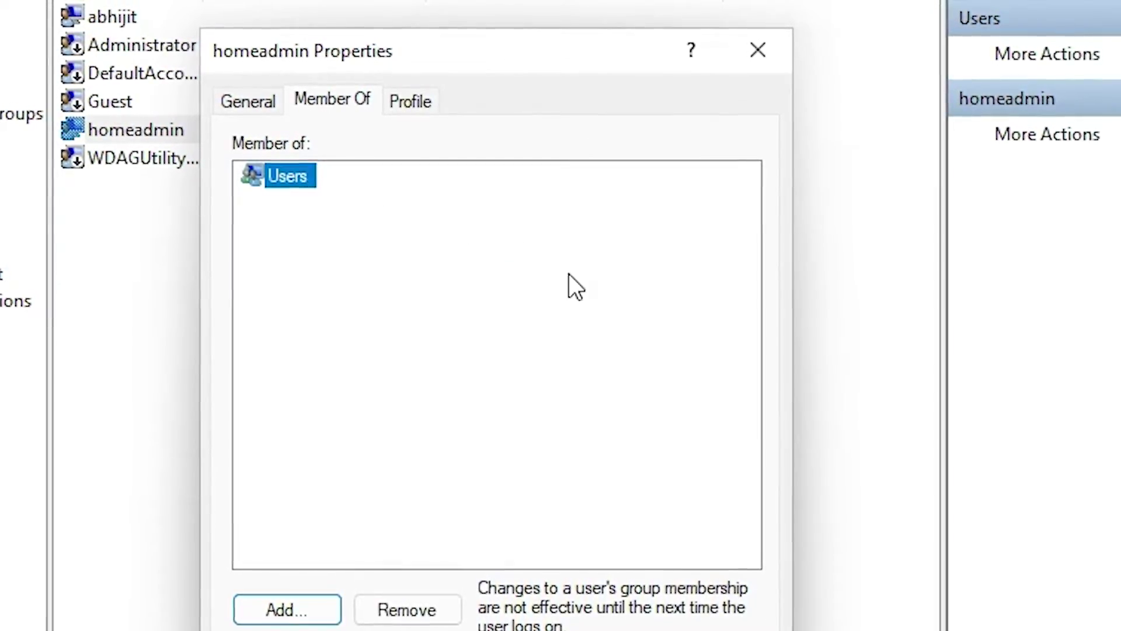
{"action": "left_click", "coordinate": [295, 619]}
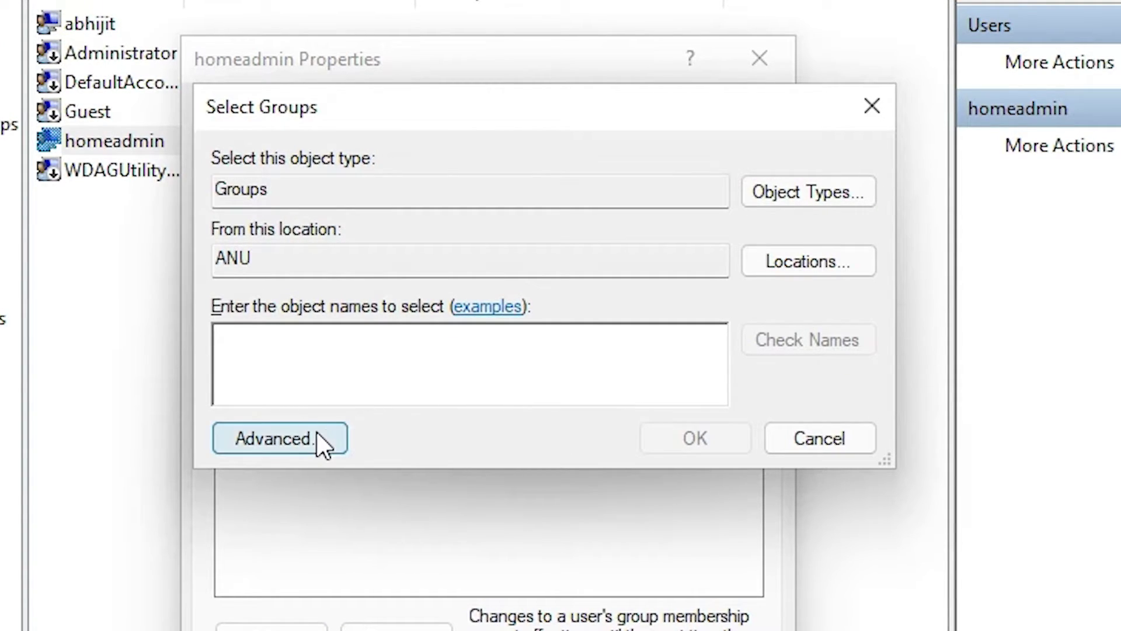
Step: Search all local groups with Advanced, Find Now and pick Administrators as the group to add
{"action": "left_click", "coordinate": [289, 438]}
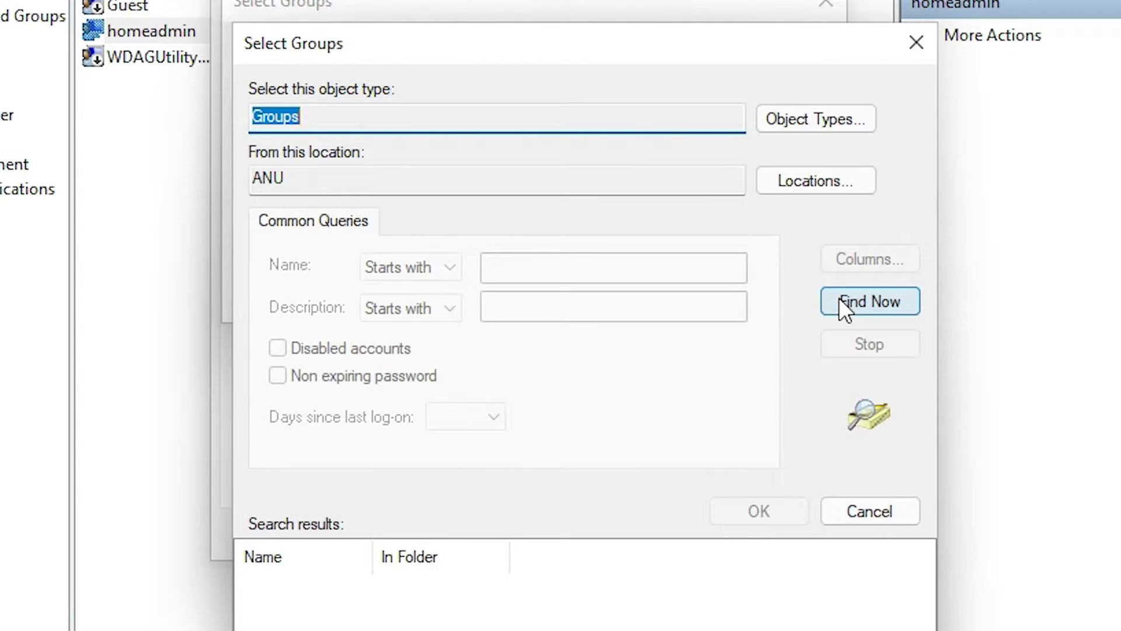
{"action": "left_click", "coordinate": [839, 301]}
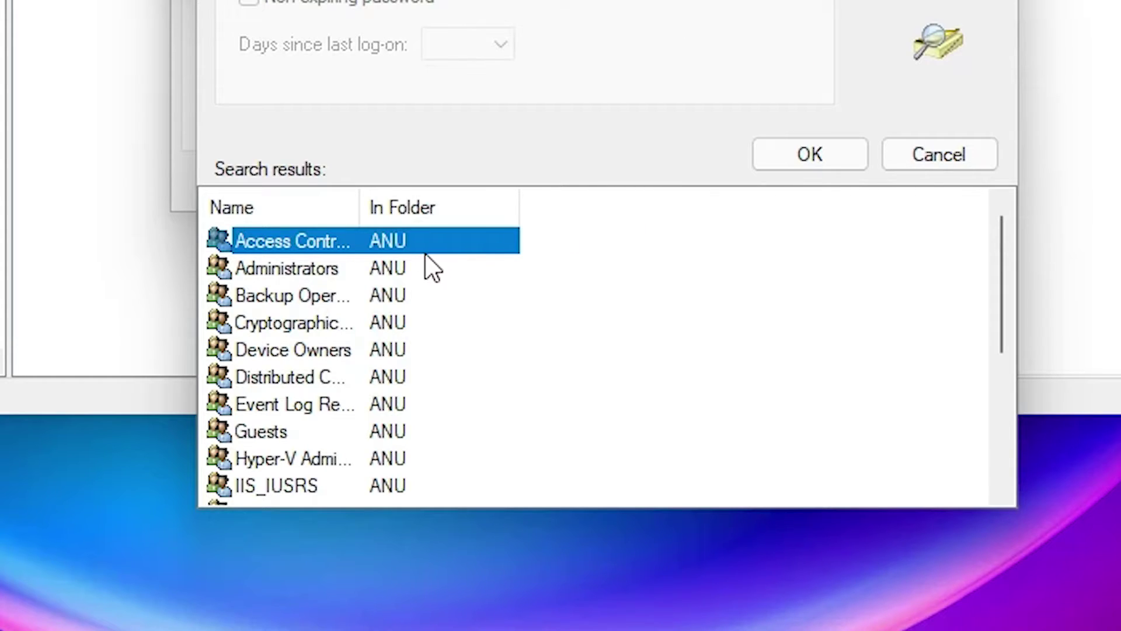
{"action": "left_click", "coordinate": [311, 274]}
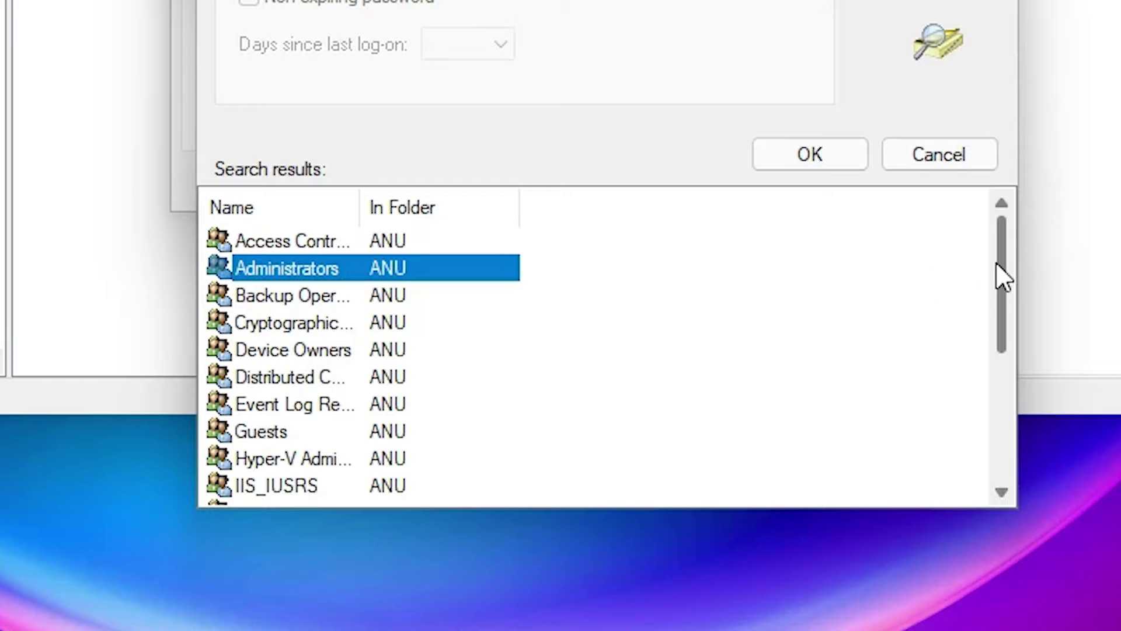
{"action": "left_click_drag", "start_coordinate": [1004, 277], "coordinate": [983, 220]}
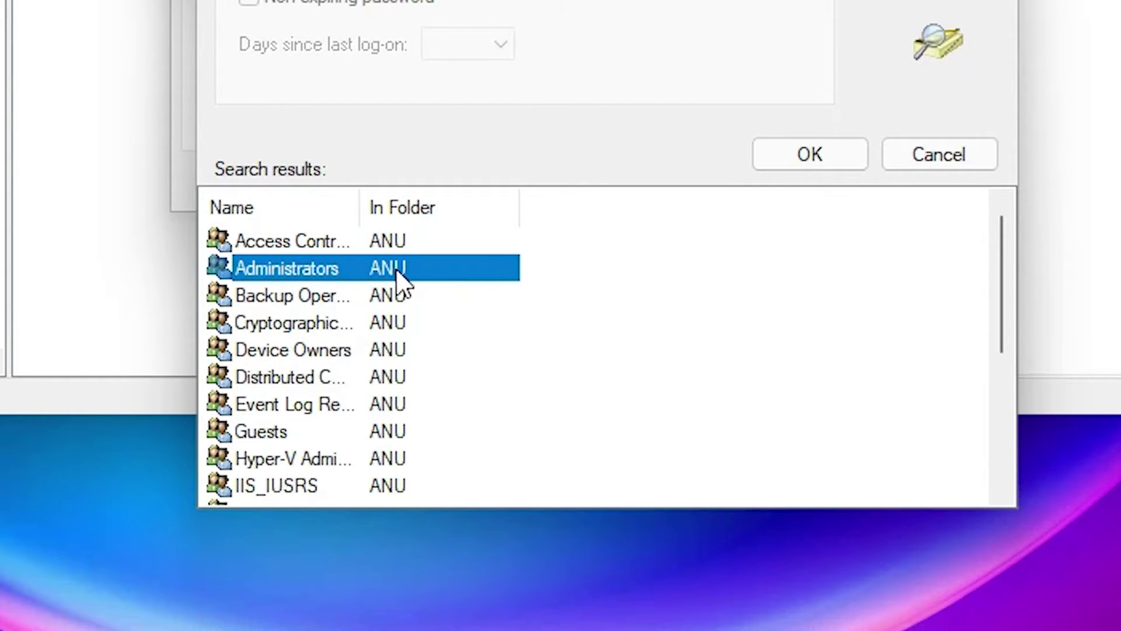
{"action": "left_click_drag", "start_coordinate": [360, 204], "coordinate": [442, 205]}
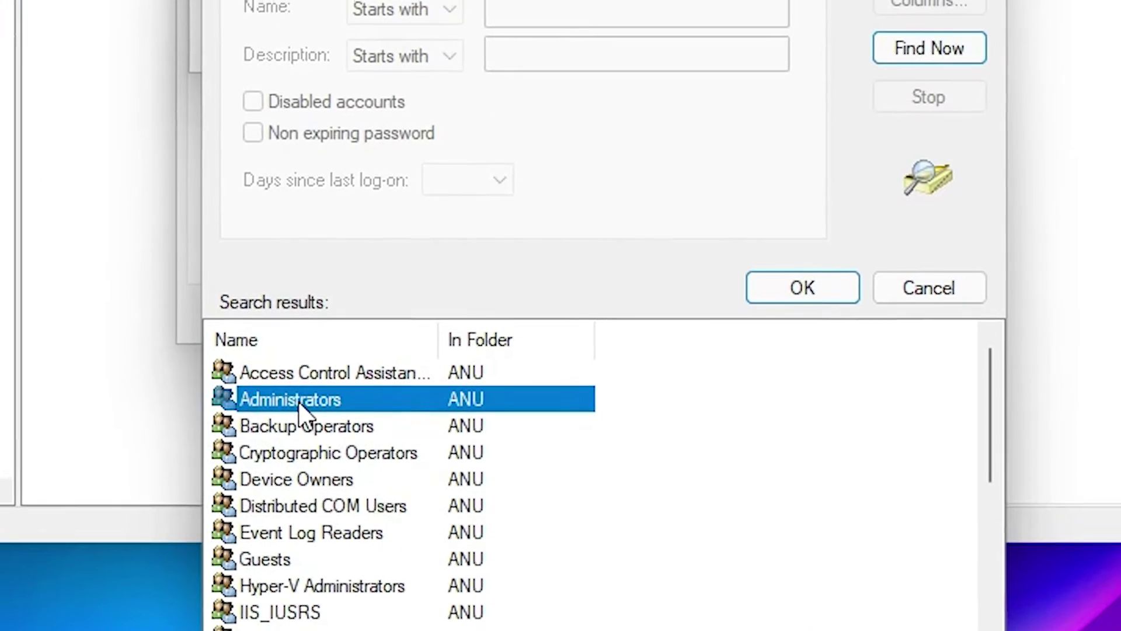
{"action": "left_click", "coordinate": [787, 382]}
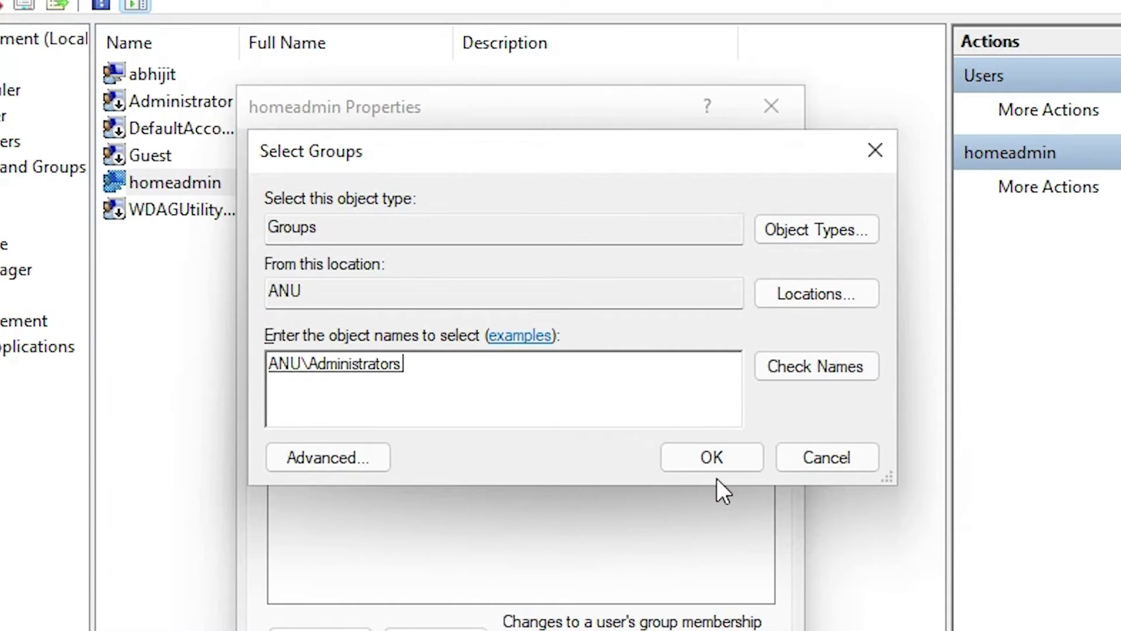
Step: Add homeadmin to Administrators, remove it from Users, then apply and close its properties
{"action": "left_click", "coordinate": [680, 458]}
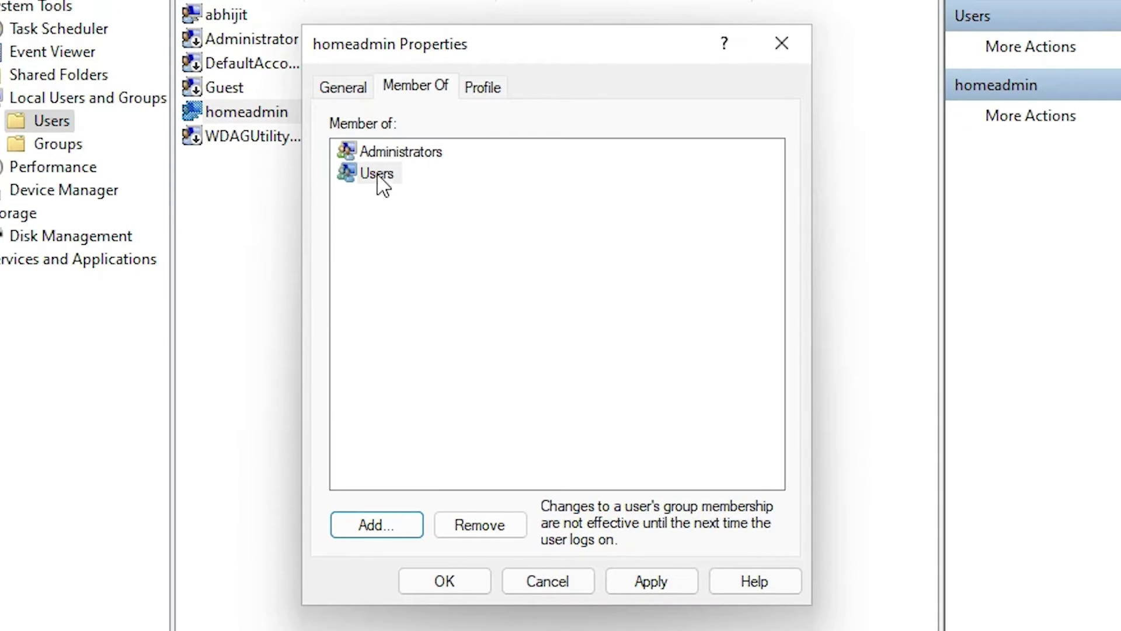
{"action": "left_click", "coordinate": [365, 200]}
{"action": "left_click", "coordinate": [374, 175]}
{"action": "left_click", "coordinate": [497, 529]}
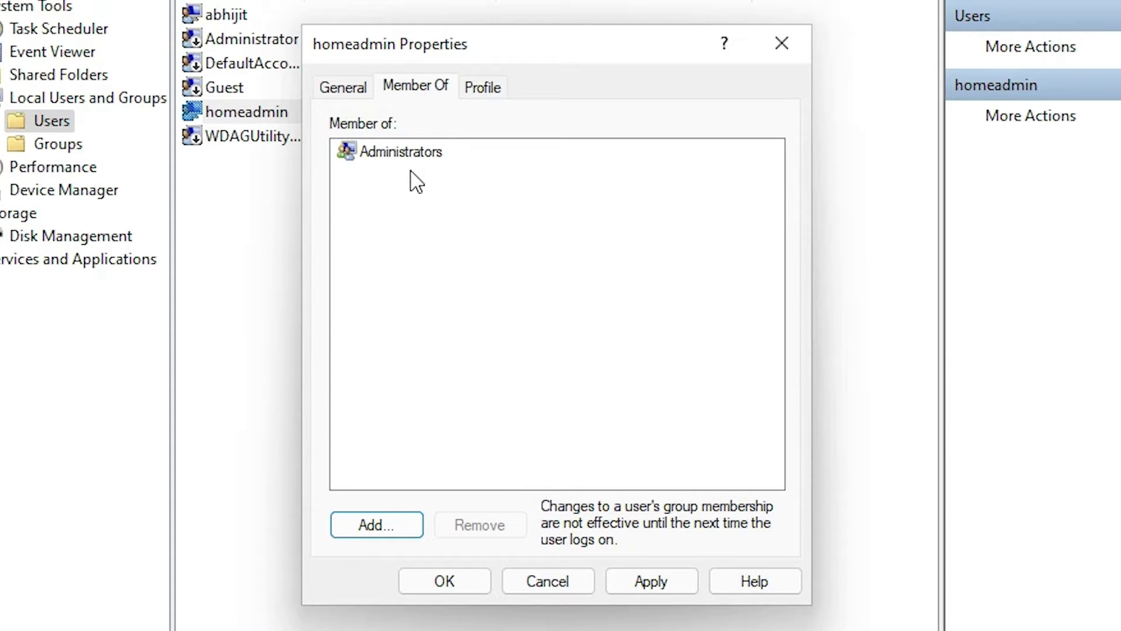
{"action": "left_click", "coordinate": [385, 153]}
{"action": "left_click", "coordinate": [397, 153]}
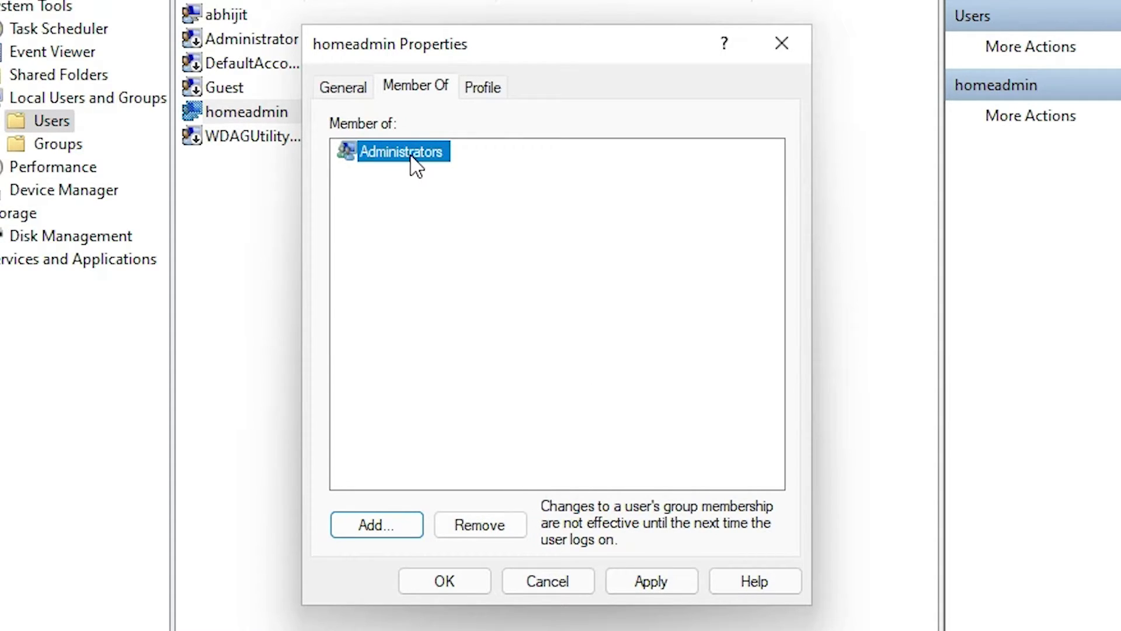
{"action": "left_click", "coordinate": [646, 579]}
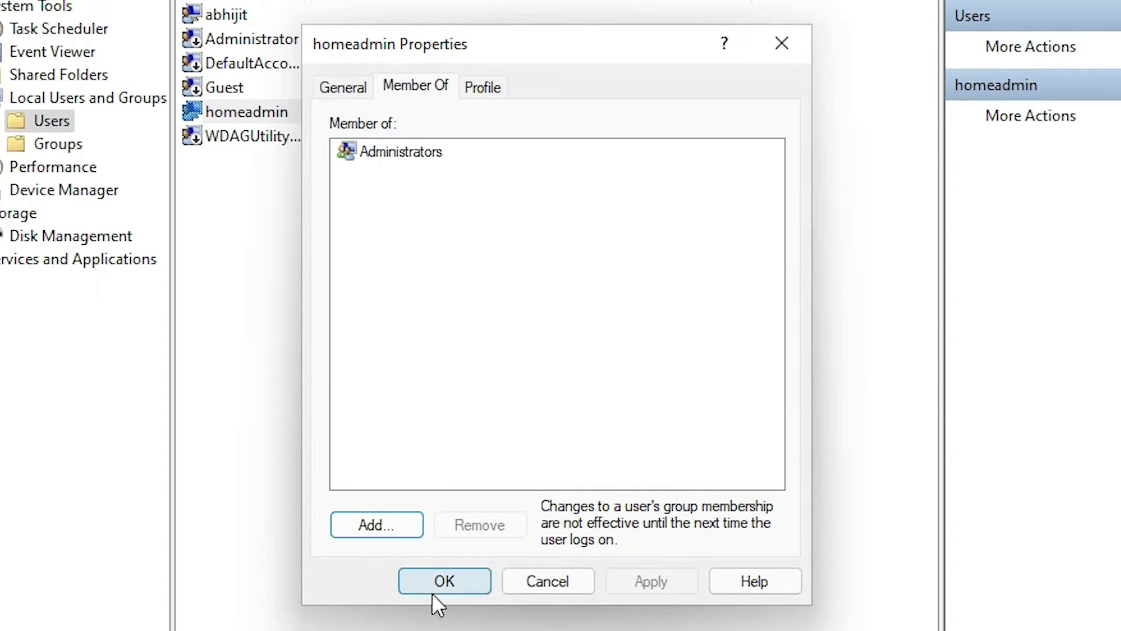
{"action": "left_click", "coordinate": [445, 581]}
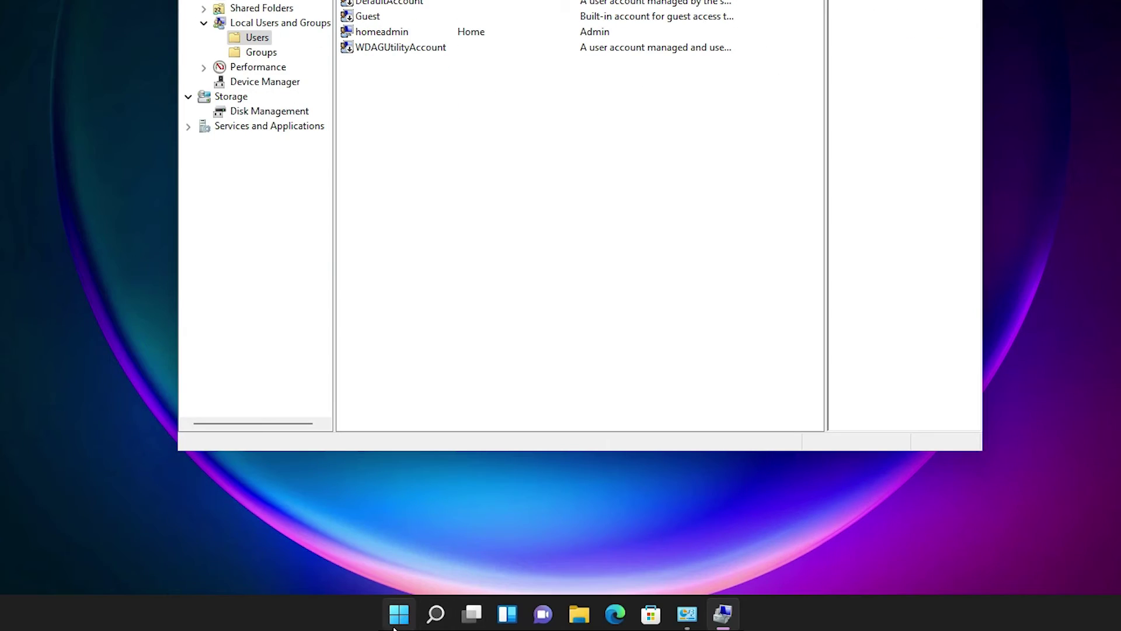
Step: Restart the computer from the Start menu's power options
{"action": "left_click", "coordinate": [399, 615]}
{"action": "left_click", "coordinate": [759, 557]}
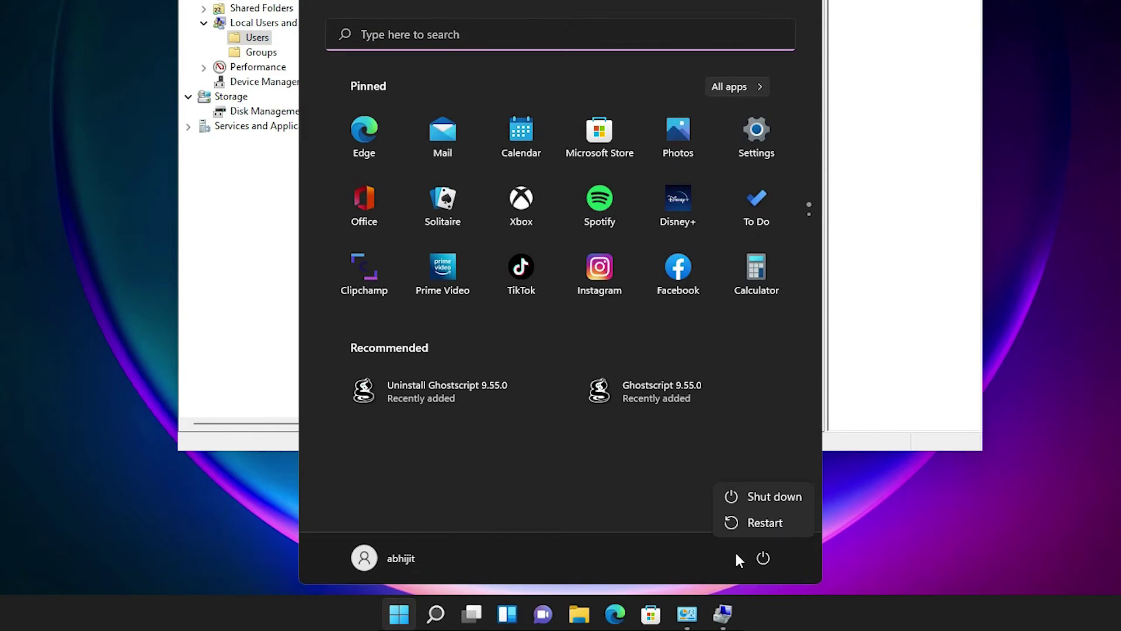
{"action": "left_click", "coordinate": [769, 523]}
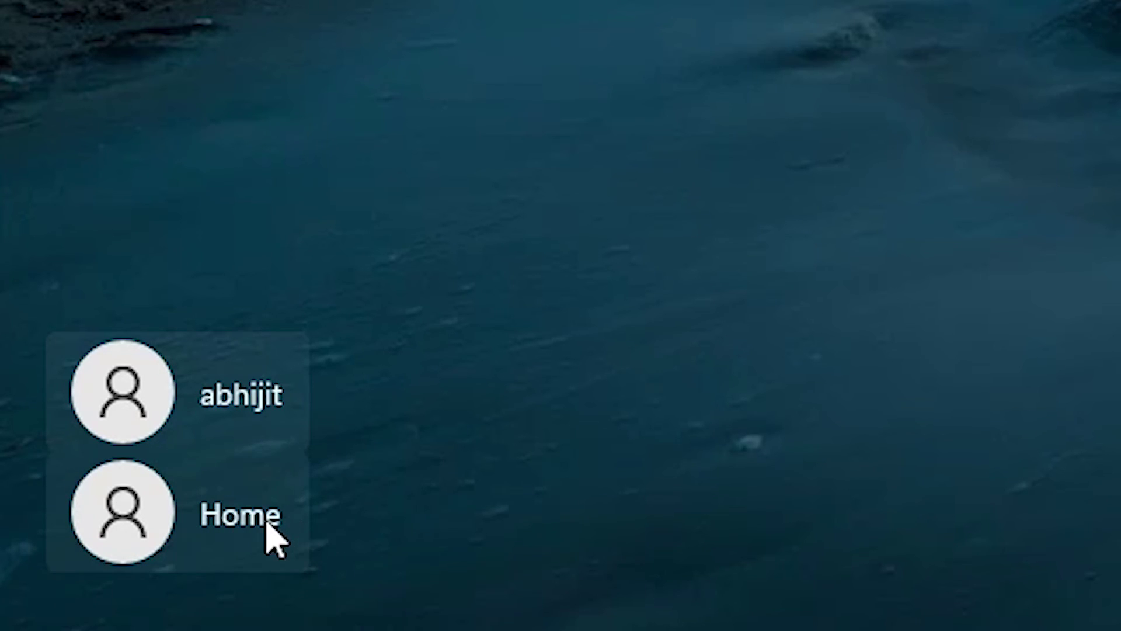
Step: Sign in as Home by entering the account's password at the sign-in screen
{"action": "left_click", "coordinate": [143, 549]}
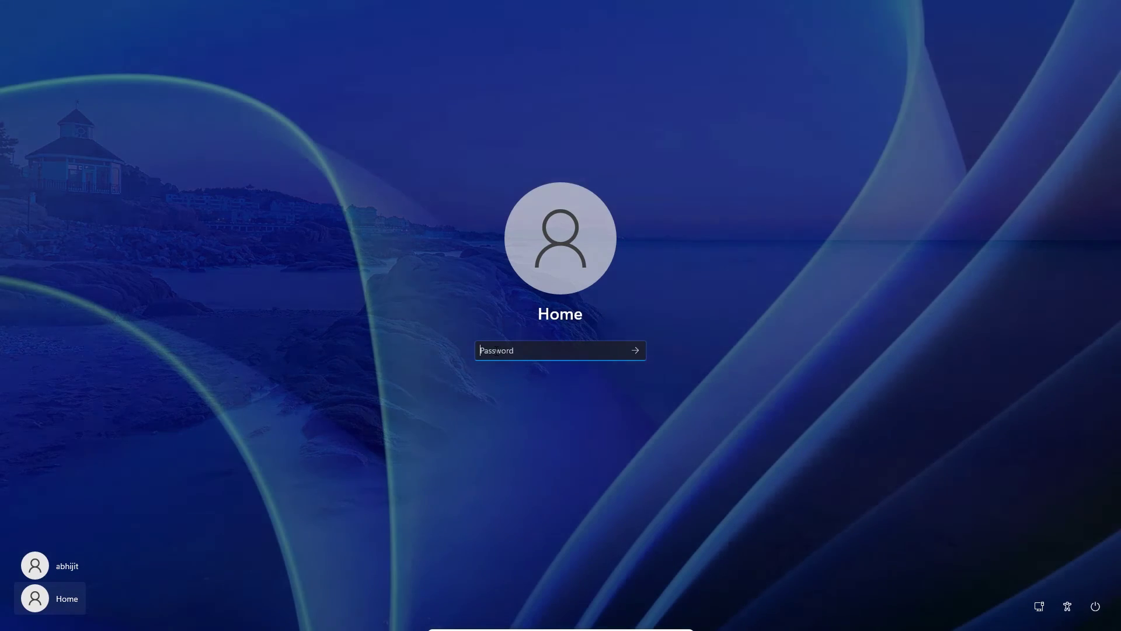
{"action": "type", "text": "*"}
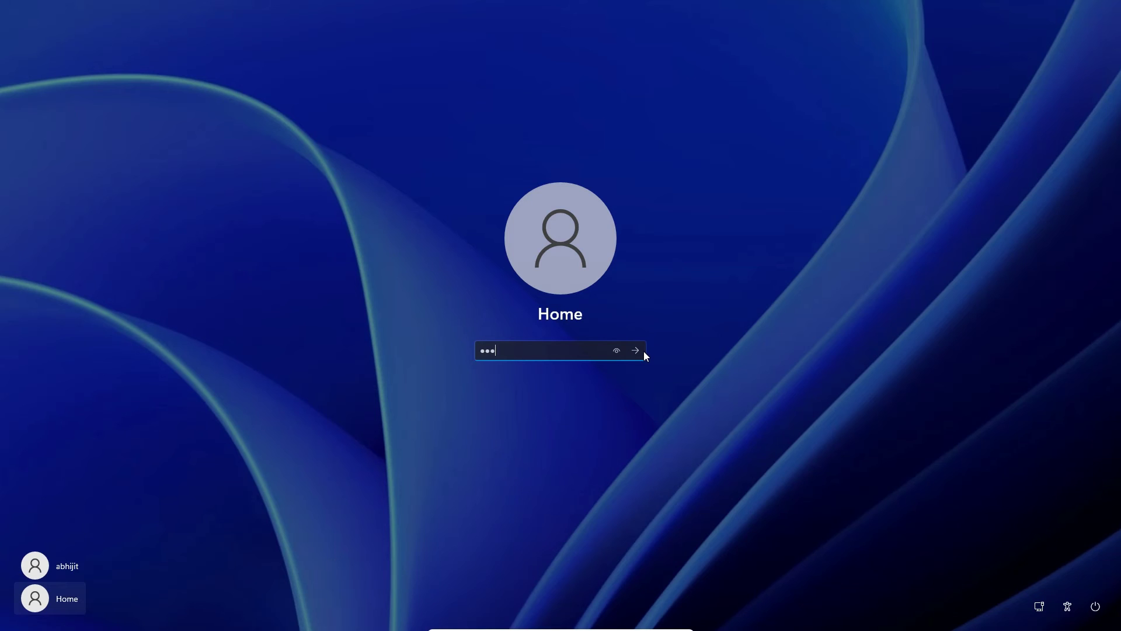
{"action": "type", "text": "**"}
{"action": "left_click", "coordinate": [642, 352]}
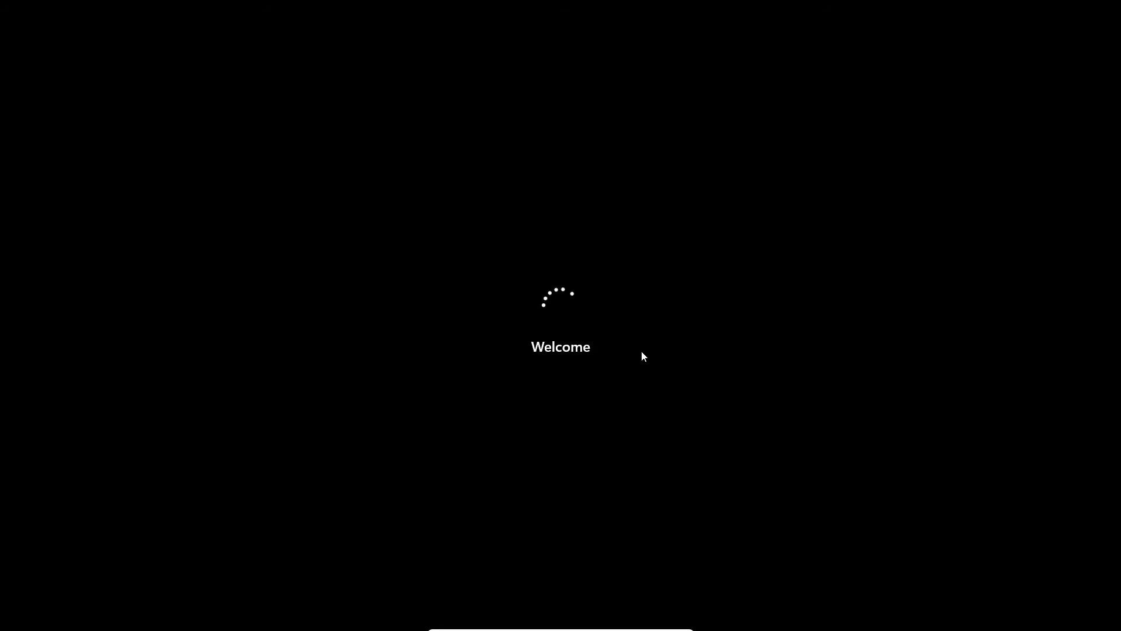